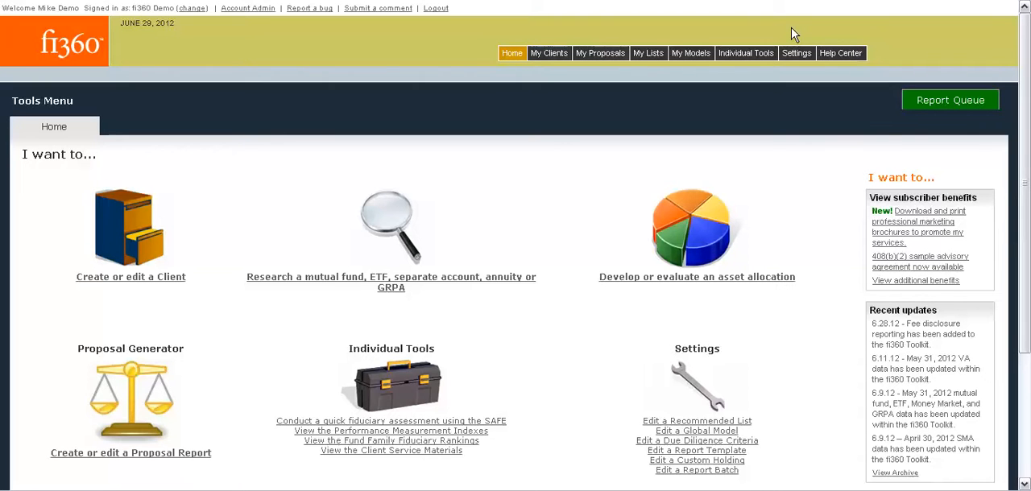
Step: Open the Service Providers expense settings, view the MDC Advisors, Inc. provider details and close them without saving
{"action": "mouse_move", "coordinate": [797, 53]}
{"action": "mouse_move", "coordinate": [797, 84]}
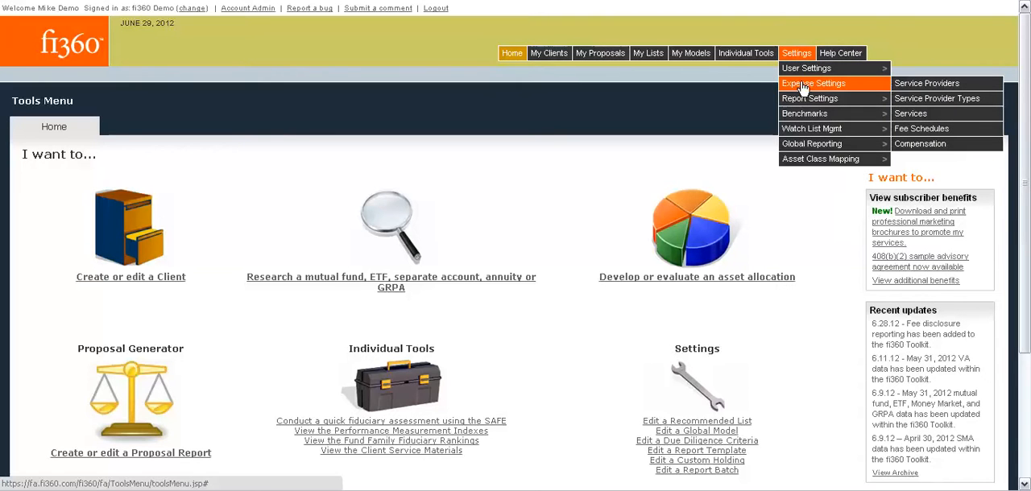
{"action": "left_click", "coordinate": [913, 83]}
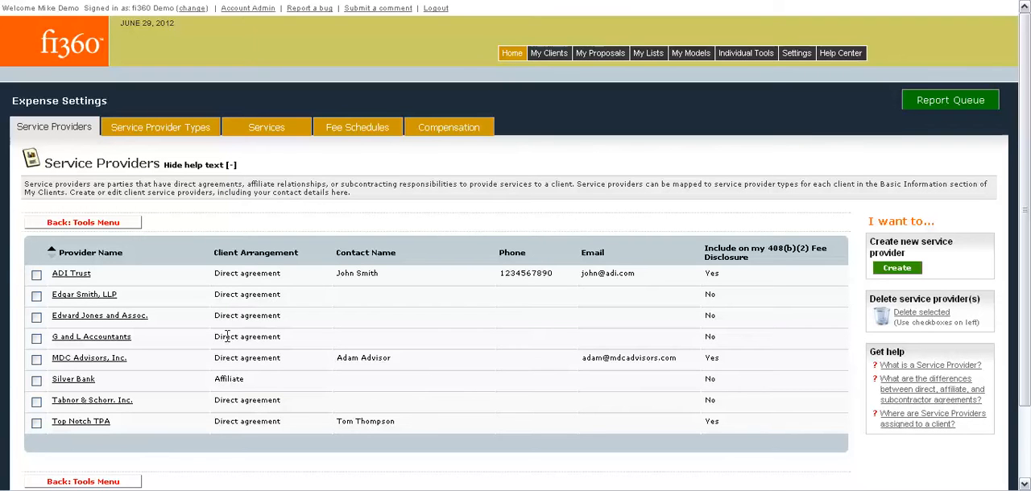
{"action": "left_click", "coordinate": [96, 365]}
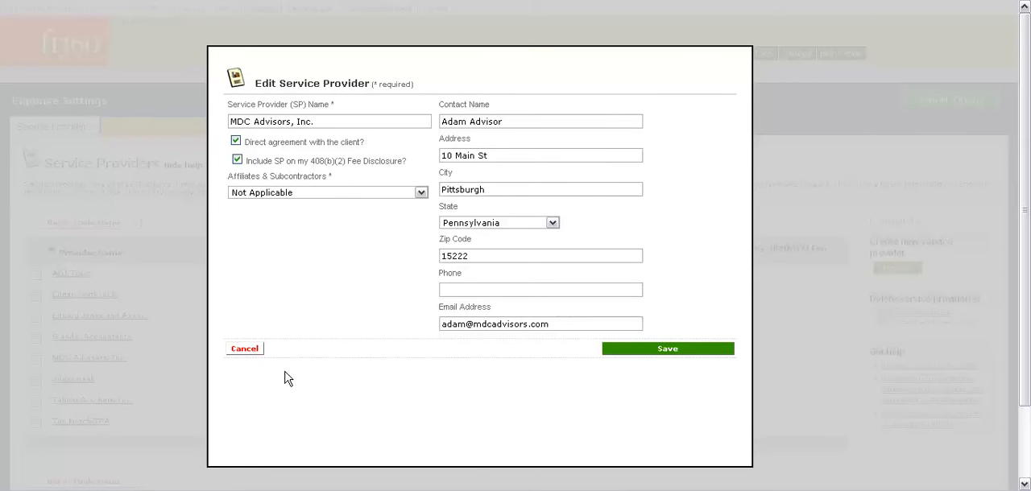
{"action": "left_click", "coordinate": [254, 352]}
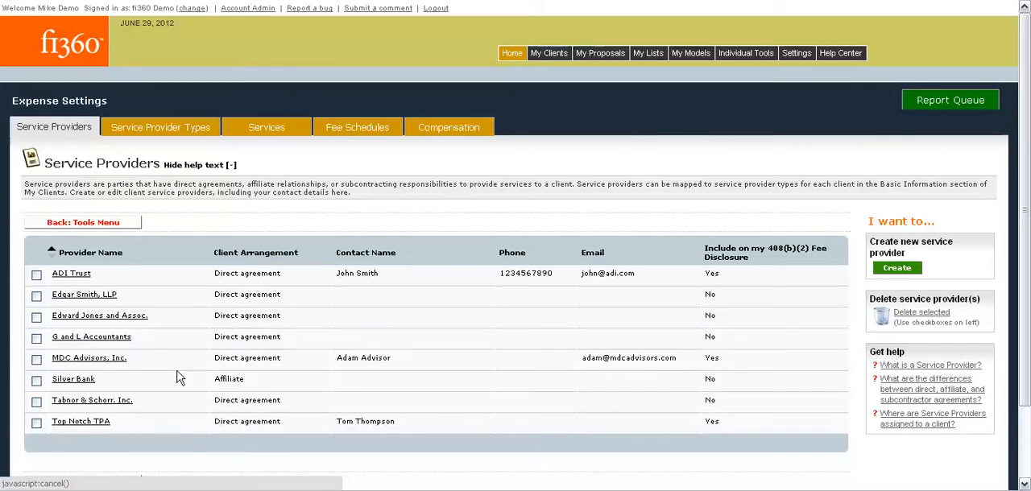
Step: Edit the Silver Bank service provider, choose Affiliate to another SP as its affiliate arrangement and save it
{"action": "left_click", "coordinate": [72, 381]}
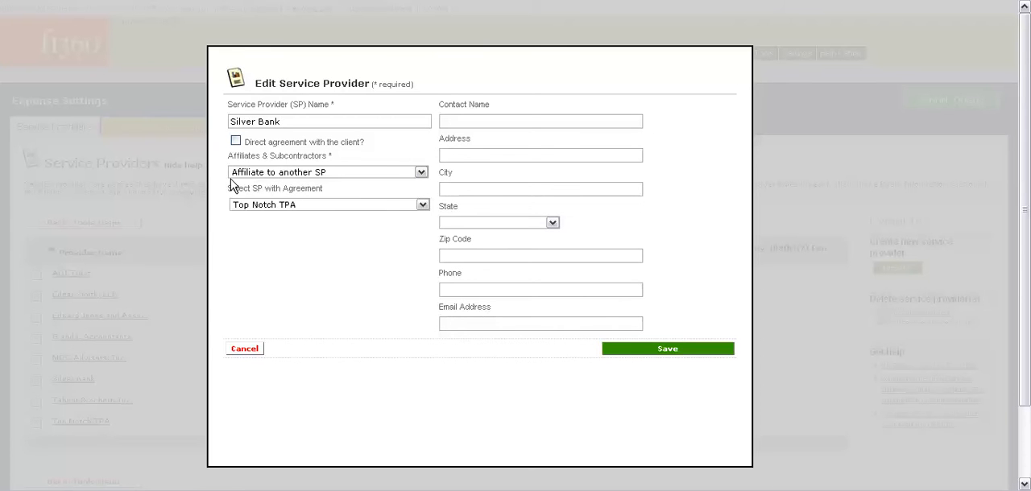
{"action": "left_click", "coordinate": [352, 172]}
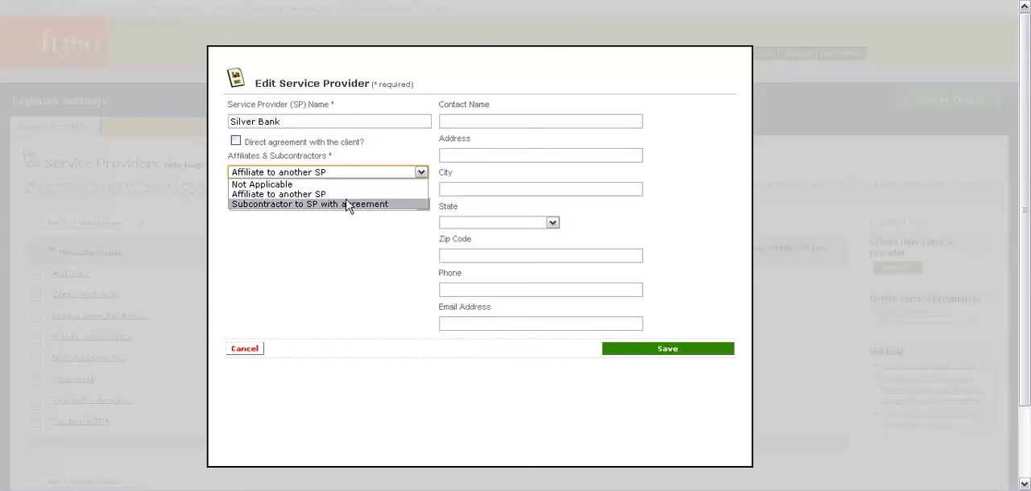
{"action": "left_click", "coordinate": [343, 196]}
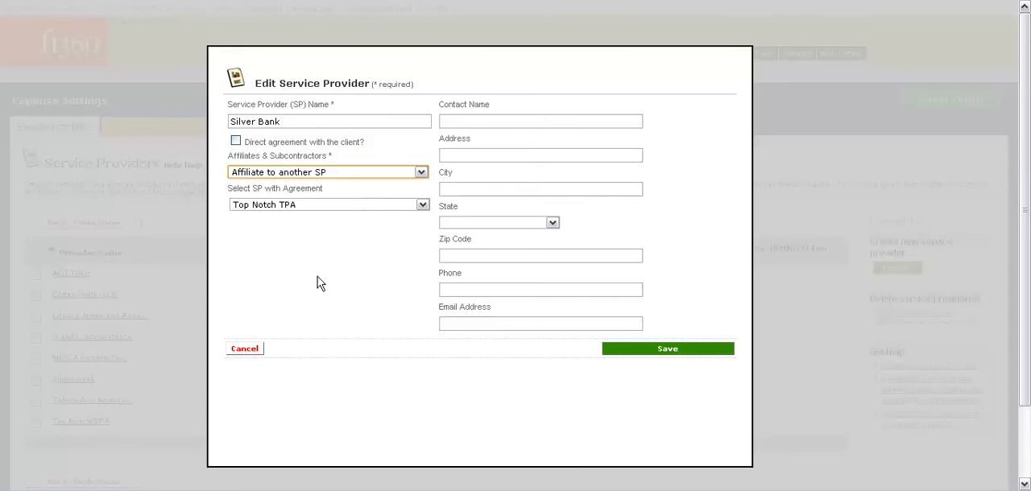
{"action": "left_click", "coordinate": [671, 351]}
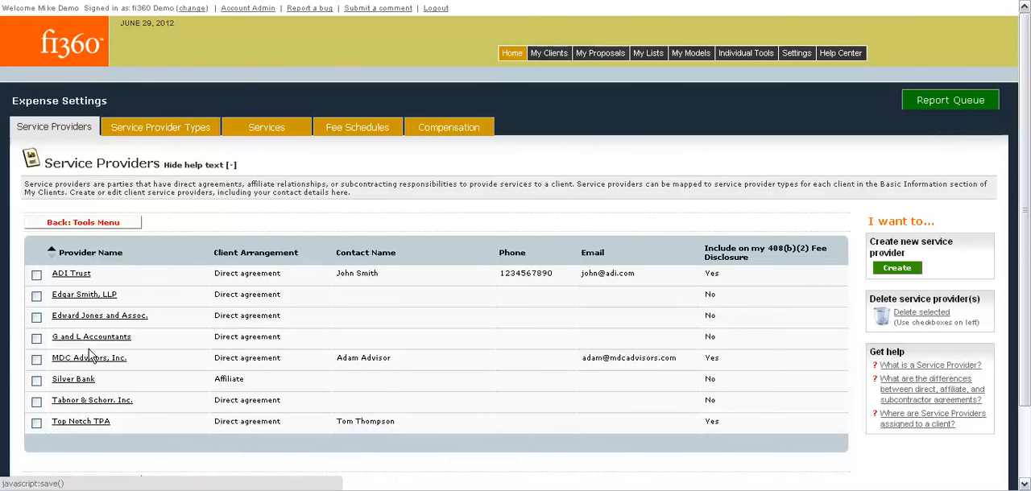
Step: Open the TPA entry in the Service Provider Types settings to check its code, name and description, and save it
{"action": "scroll", "coordinate": [135, 419], "scroll_direction": "down", "scroll_amount": 2}
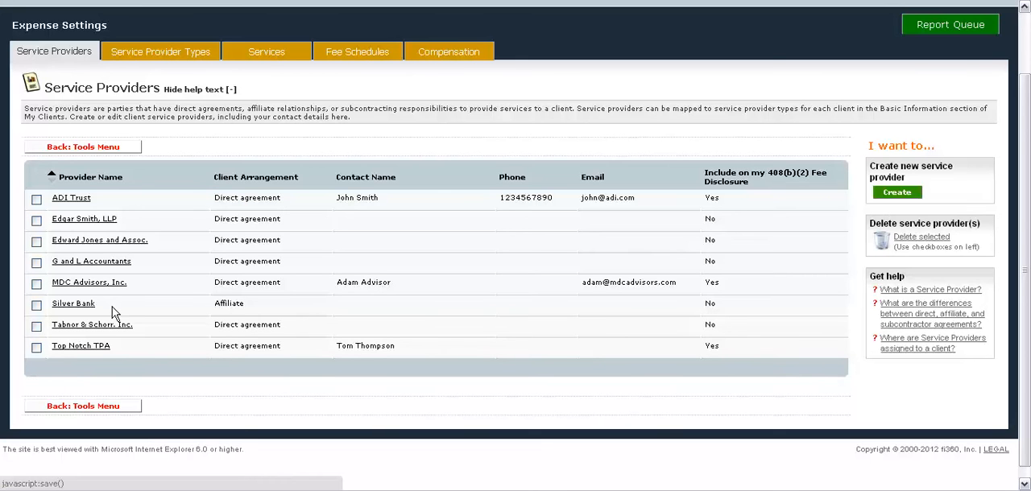
{"action": "scroll", "coordinate": [192, 279], "scroll_direction": "up", "scroll_amount": 2}
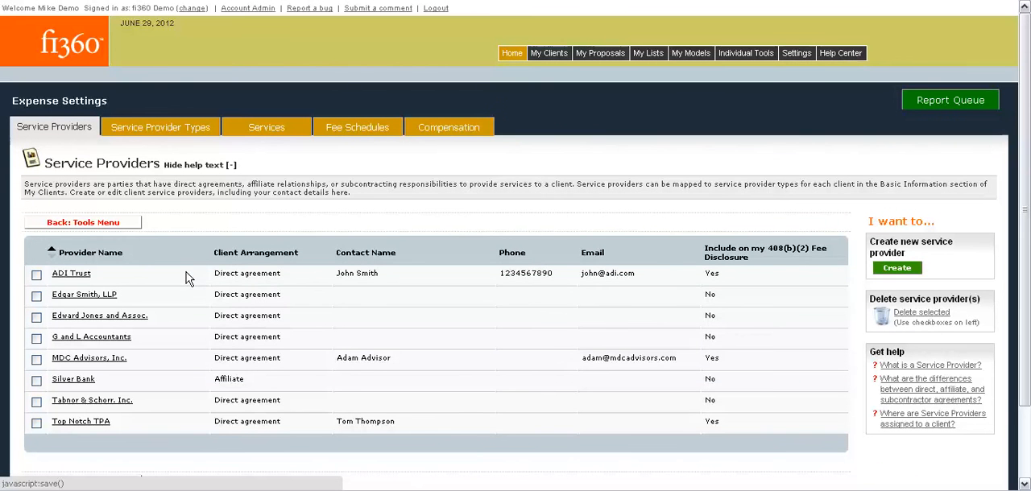
{"action": "left_click", "coordinate": [173, 128]}
{"action": "scroll", "coordinate": [193, 199], "scroll_direction": "down", "scroll_amount": 2}
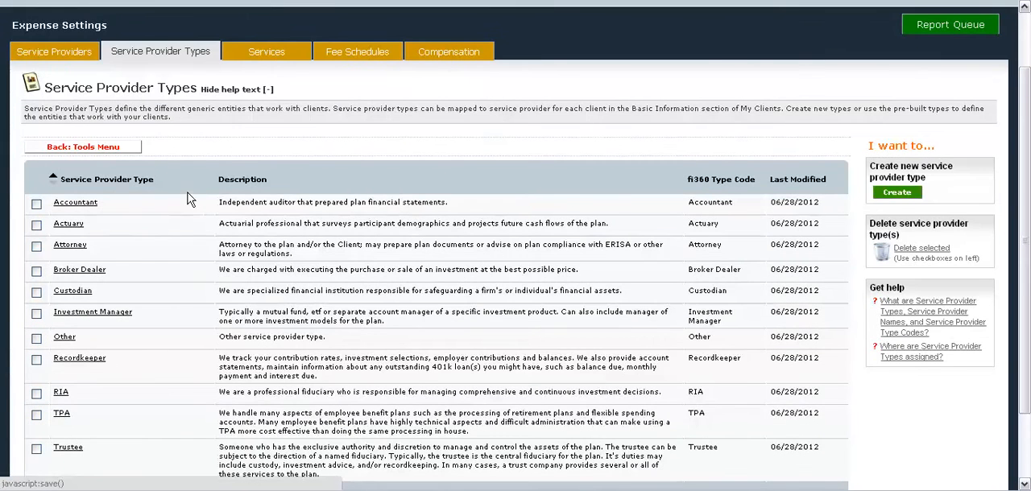
{"action": "scroll", "coordinate": [190, 203], "scroll_direction": "down", "scroll_amount": 1}
{"action": "scroll", "coordinate": [189, 204], "scroll_direction": "up", "scroll_amount": 1}
{"action": "scroll", "coordinate": [187, 203], "scroll_direction": "down", "scroll_amount": 1}
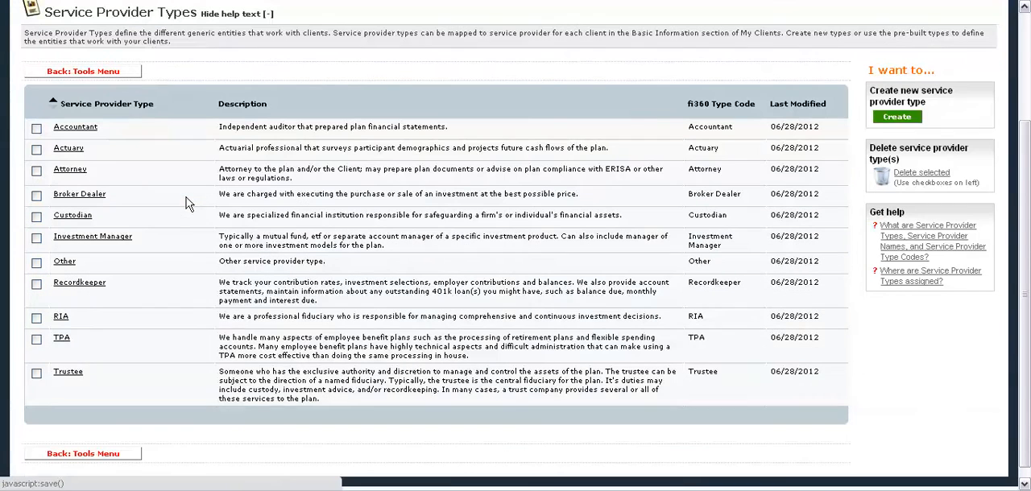
{"action": "left_click", "coordinate": [63, 343]}
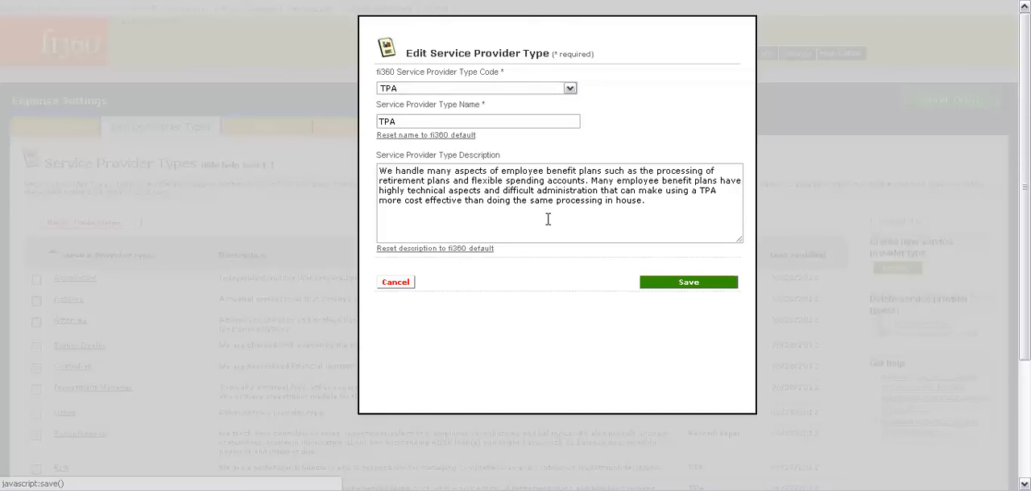
{"action": "left_click", "coordinate": [678, 283]}
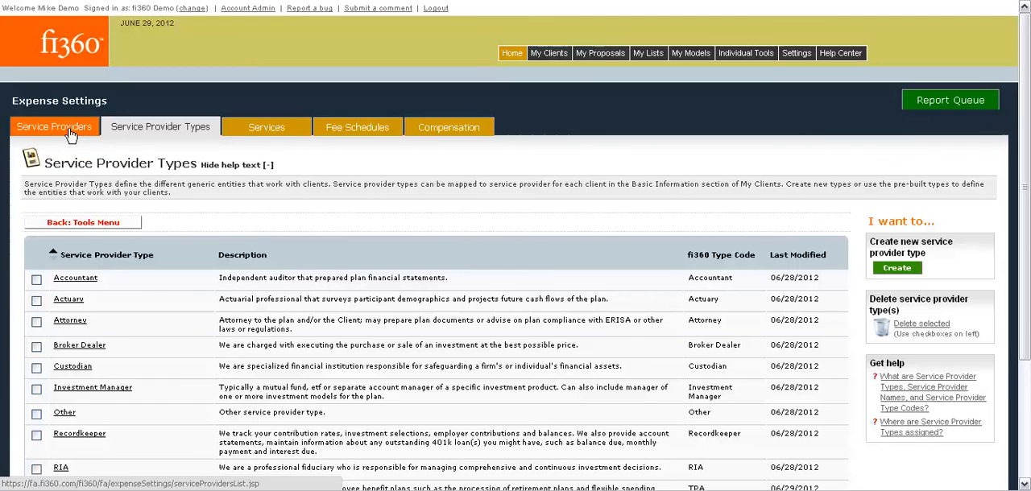
Step: Look over the service provider types, and open the Services settings to read through the full list of services and their fiduciary statuses
{"action": "scroll", "coordinate": [185, 306], "scroll_direction": "down", "scroll_amount": 3}
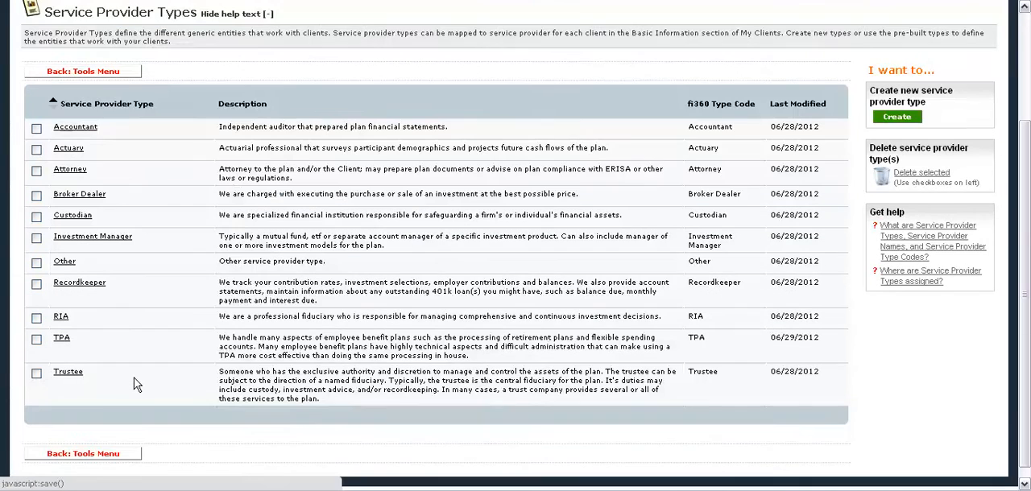
{"action": "scroll", "coordinate": [135, 385], "scroll_direction": "up", "scroll_amount": 1}
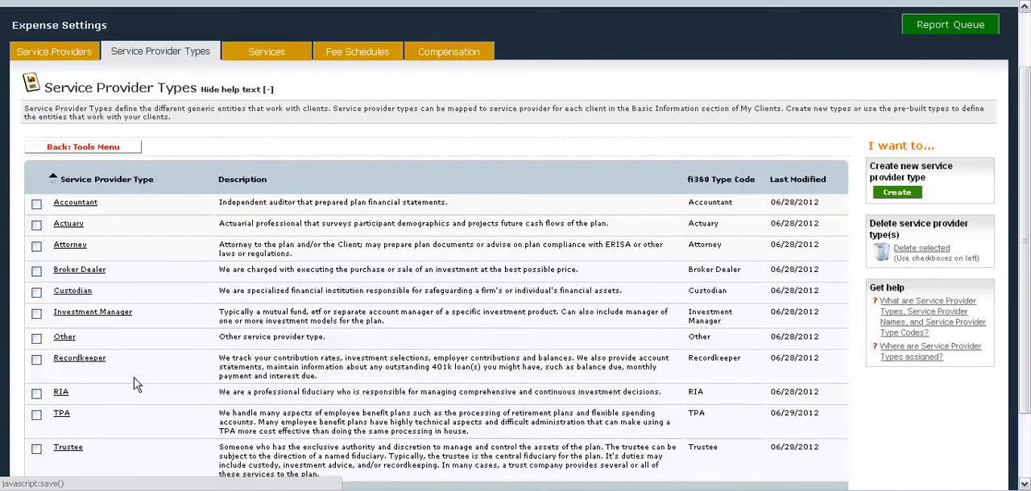
{"action": "scroll", "coordinate": [135, 385], "scroll_direction": "up", "scroll_amount": 2}
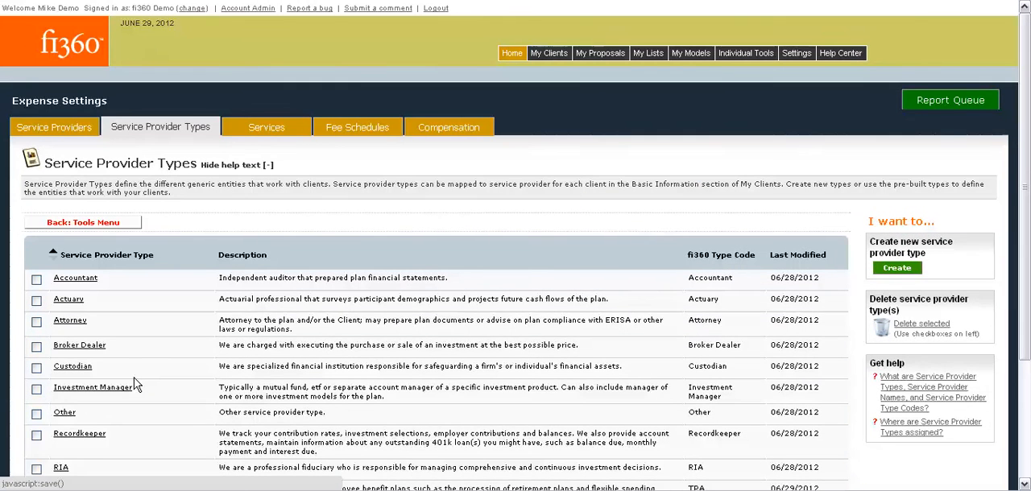
{"action": "scroll", "coordinate": [135, 385], "scroll_direction": "down", "scroll_amount": 2}
{"action": "scroll", "coordinate": [135, 385], "scroll_direction": "up", "scroll_amount": 2}
{"action": "left_click", "coordinate": [246, 133]}
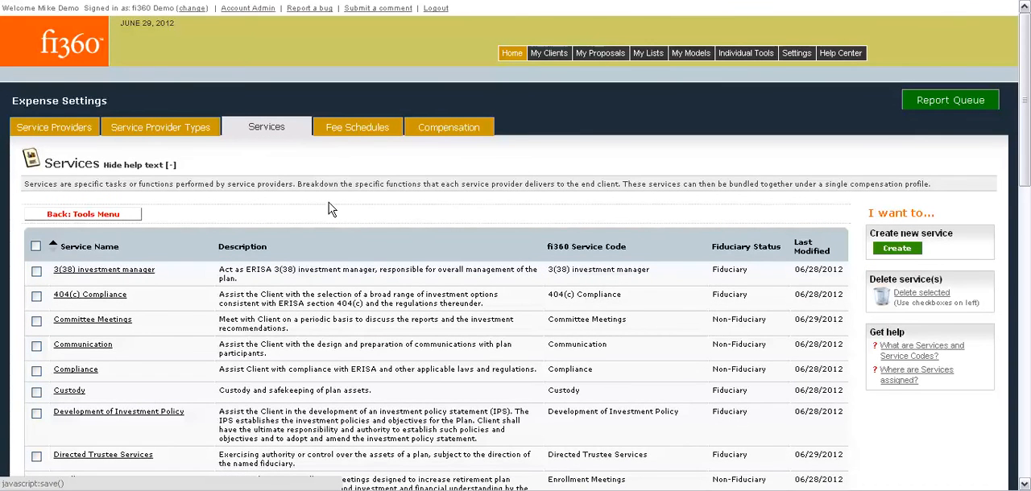
{"action": "scroll", "coordinate": [327, 208], "scroll_direction": "down", "scroll_amount": 2}
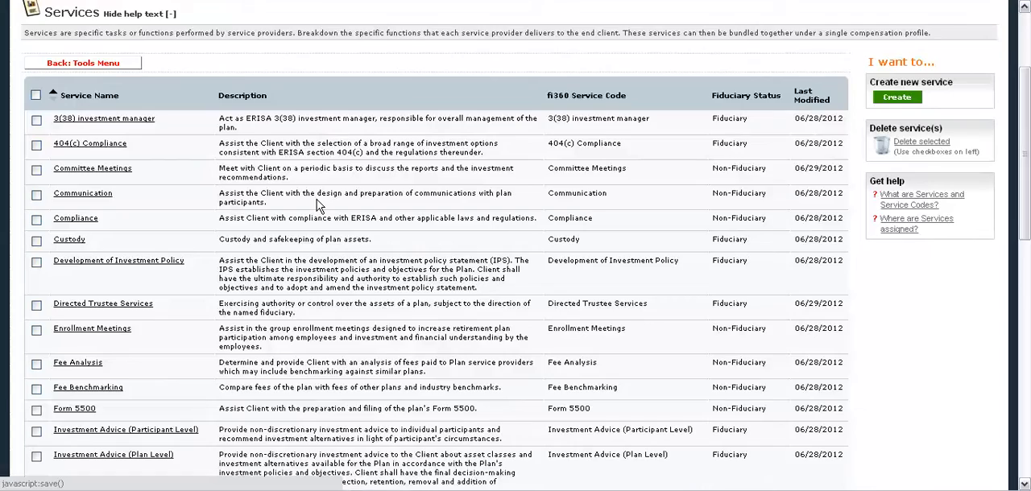
{"action": "scroll", "coordinate": [318, 207], "scroll_direction": "down", "scroll_amount": 3}
{"action": "scroll", "coordinate": [311, 218], "scroll_direction": "down", "scroll_amount": 2}
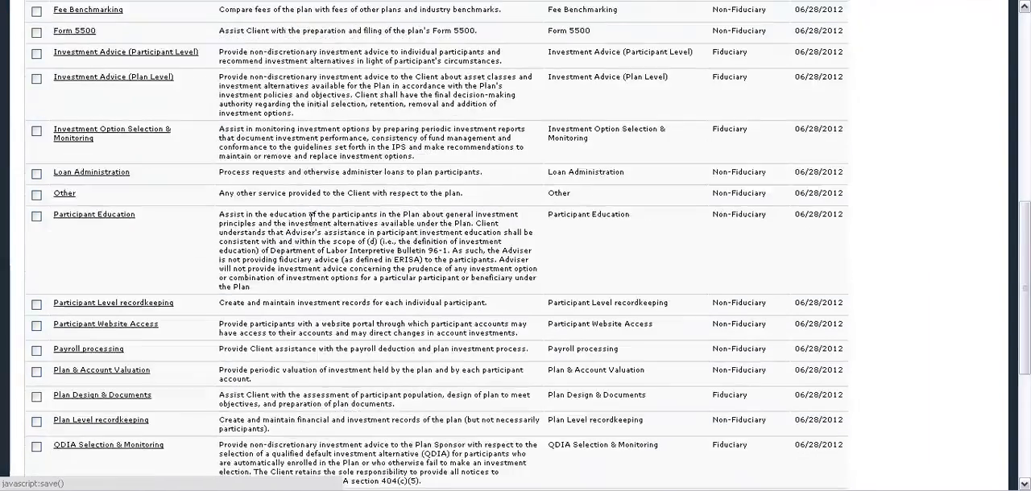
{"action": "scroll", "coordinate": [311, 218], "scroll_direction": "down", "scroll_amount": 1}
{"action": "scroll", "coordinate": [311, 218], "scroll_direction": "down", "scroll_amount": 2}
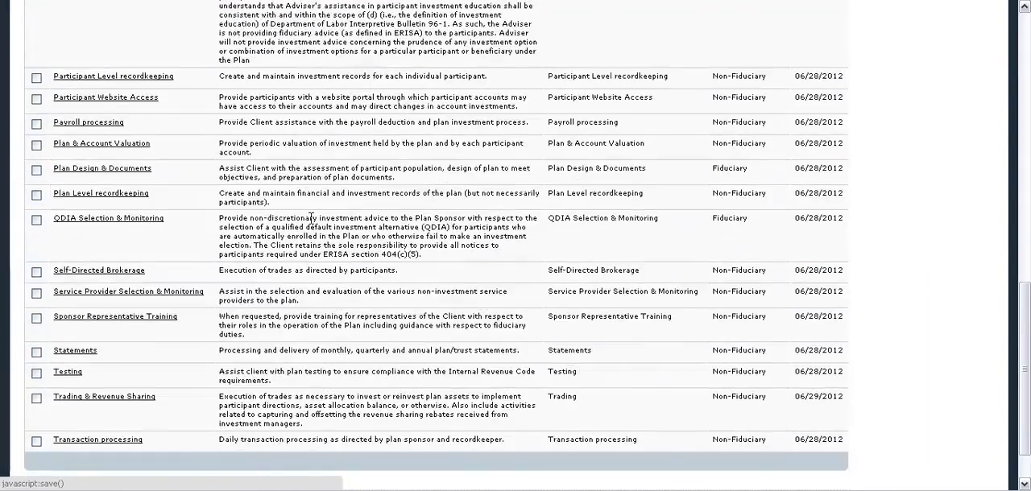
{"action": "scroll", "coordinate": [311, 217], "scroll_direction": "up", "scroll_amount": 10}
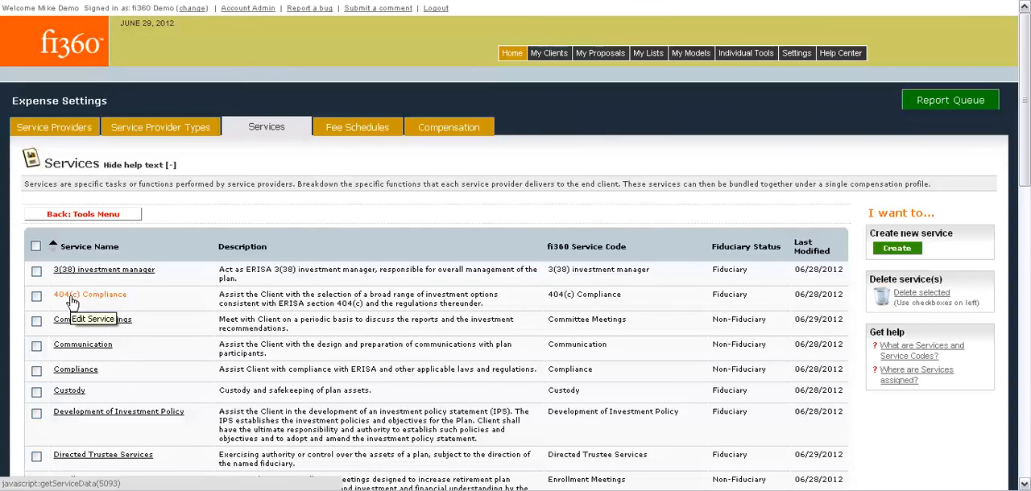
Step: View the Committee Meetings service details and its Fiduciary Status options, and close them without saving
{"action": "left_click", "coordinate": [68, 323]}
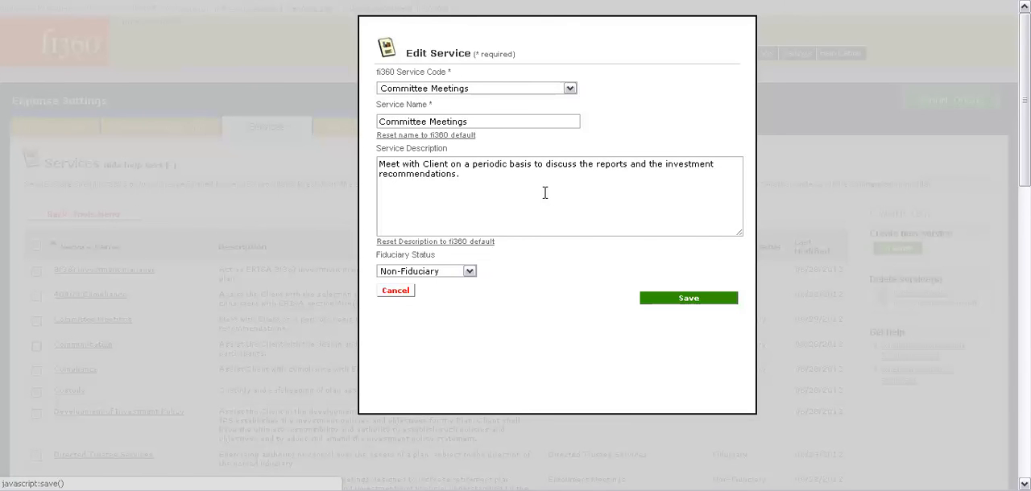
{"action": "left_click", "coordinate": [470, 272]}
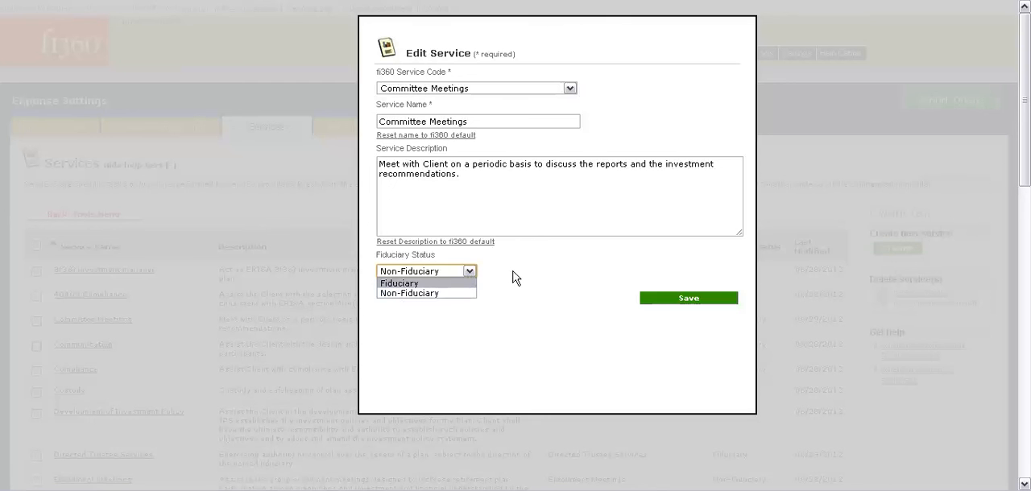
{"action": "left_click", "coordinate": [515, 277]}
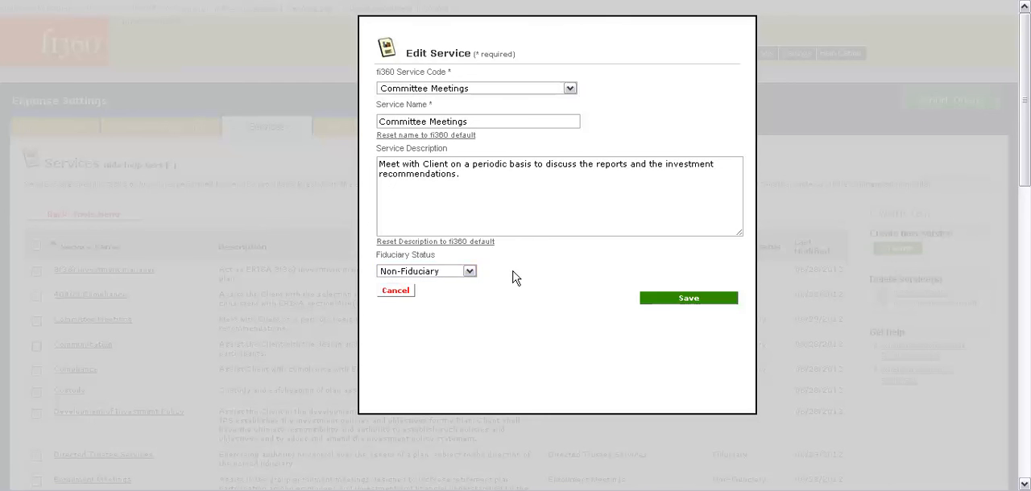
{"action": "left_click", "coordinate": [398, 290]}
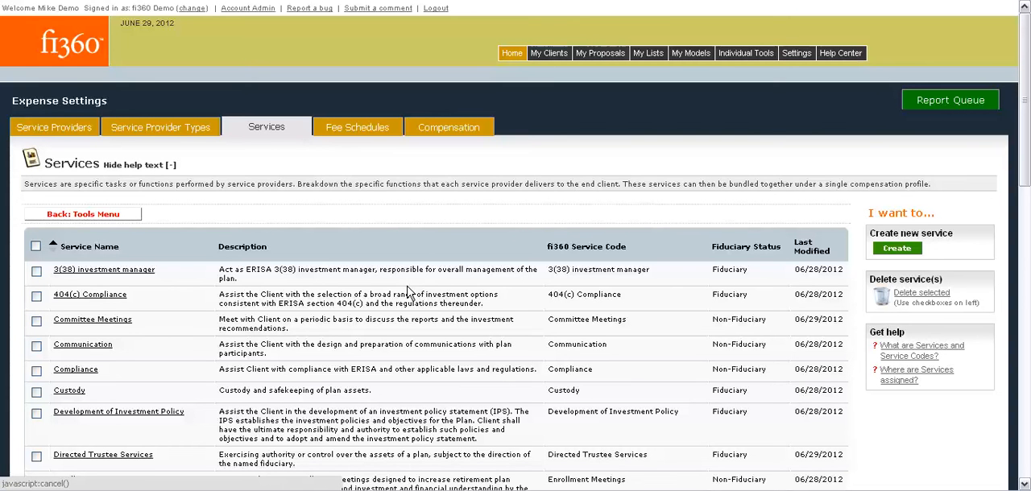